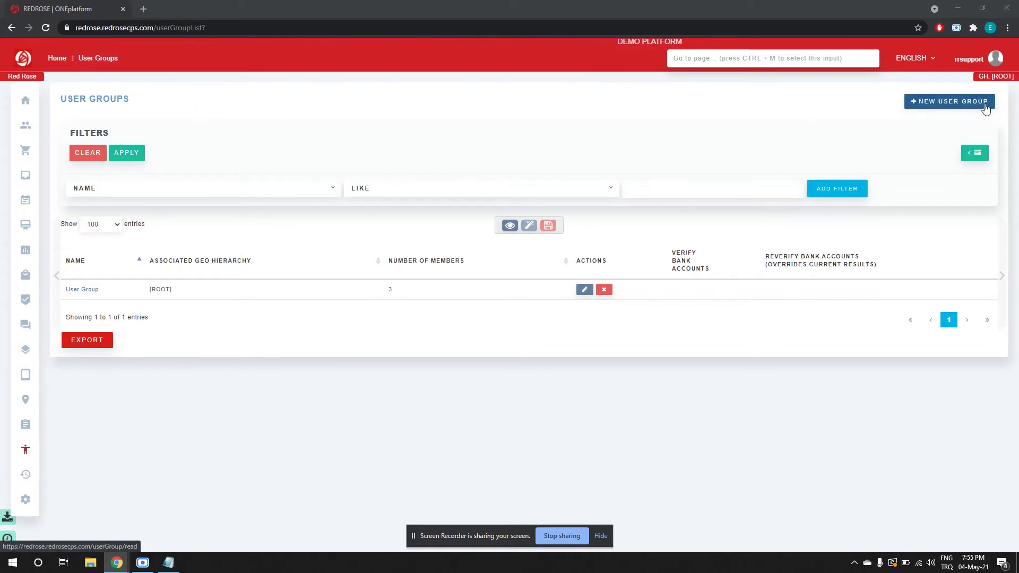
# Create and save a new user group named 'Site Managers'.
pyautogui.click(985, 105)
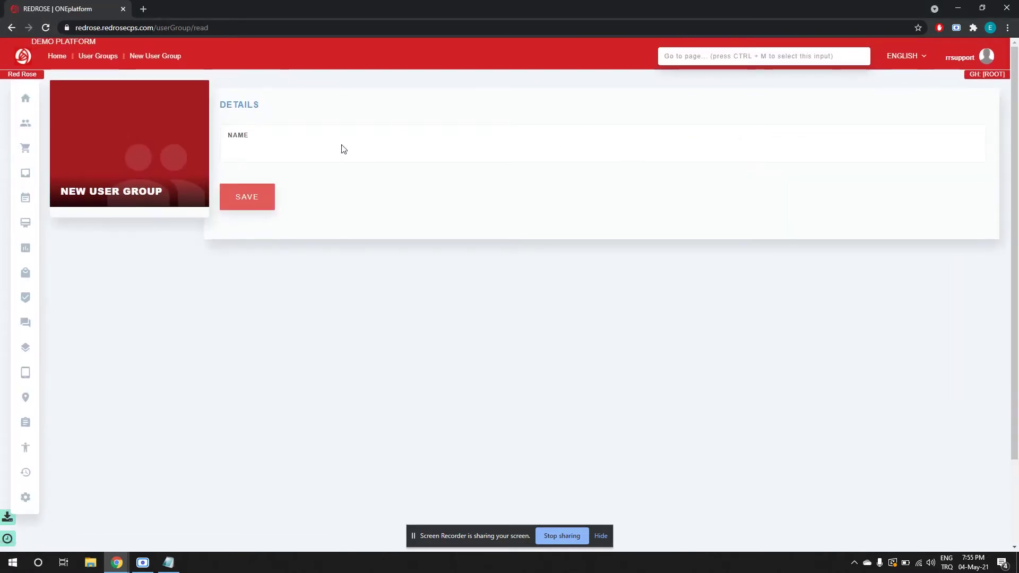
pyautogui.click(278, 156)
pyautogui.write('S')
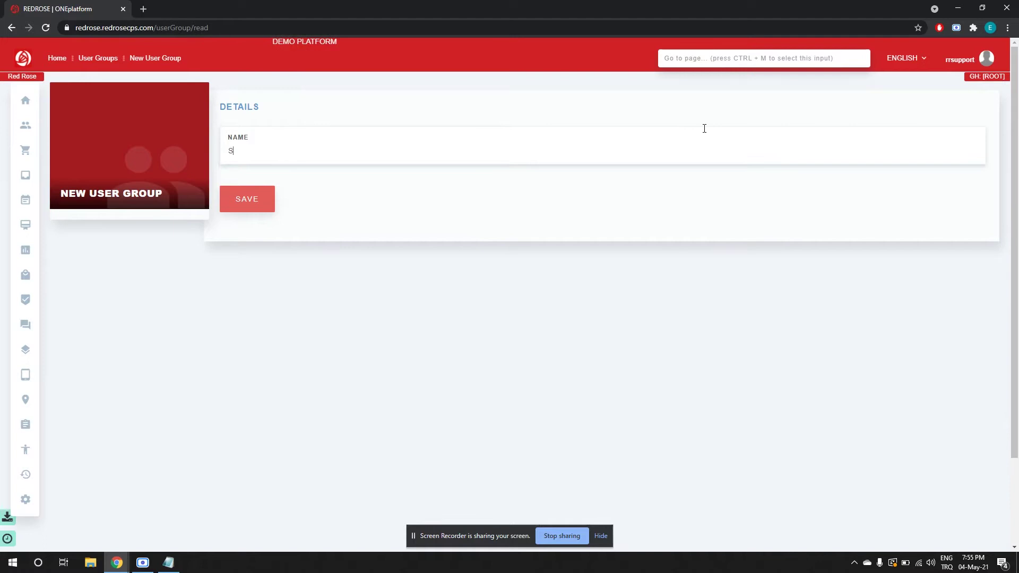
pyautogui.write('ite Ama')
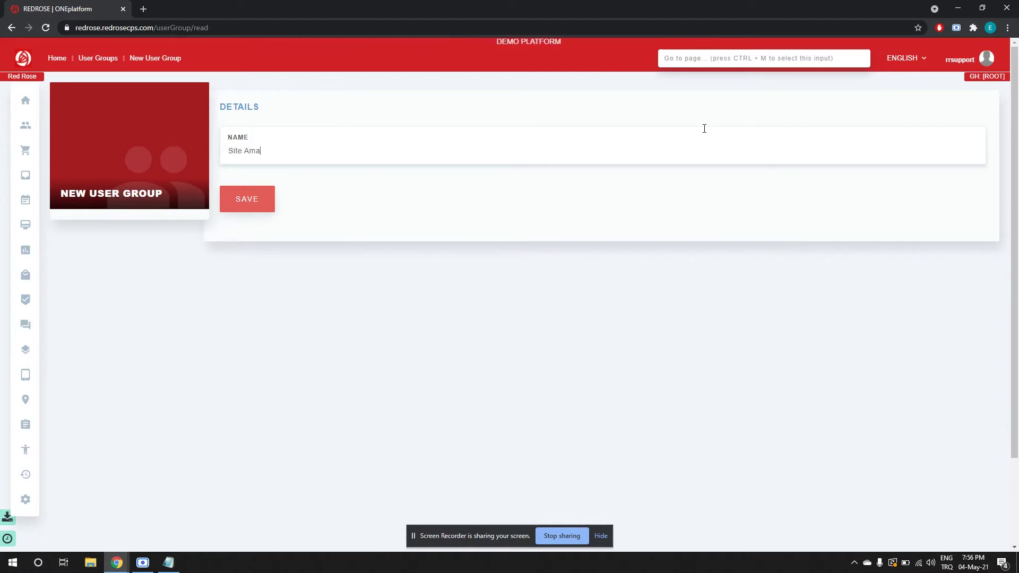
pyautogui.press('BackSpace')
pyautogui.press('BackSpace')
pyautogui.press('BackSpace')
pyautogui.write('Manage')
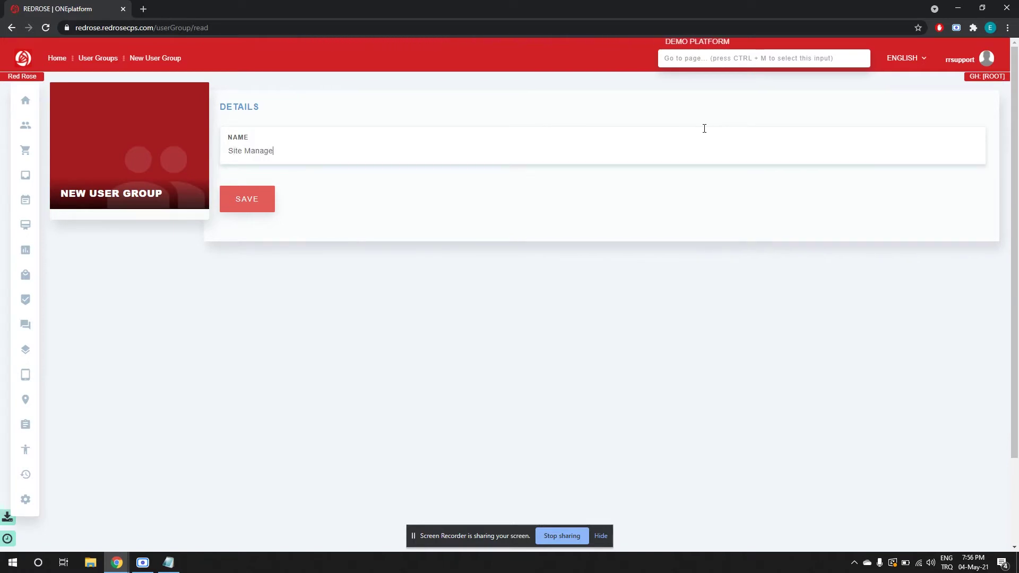
pyautogui.write('rs')
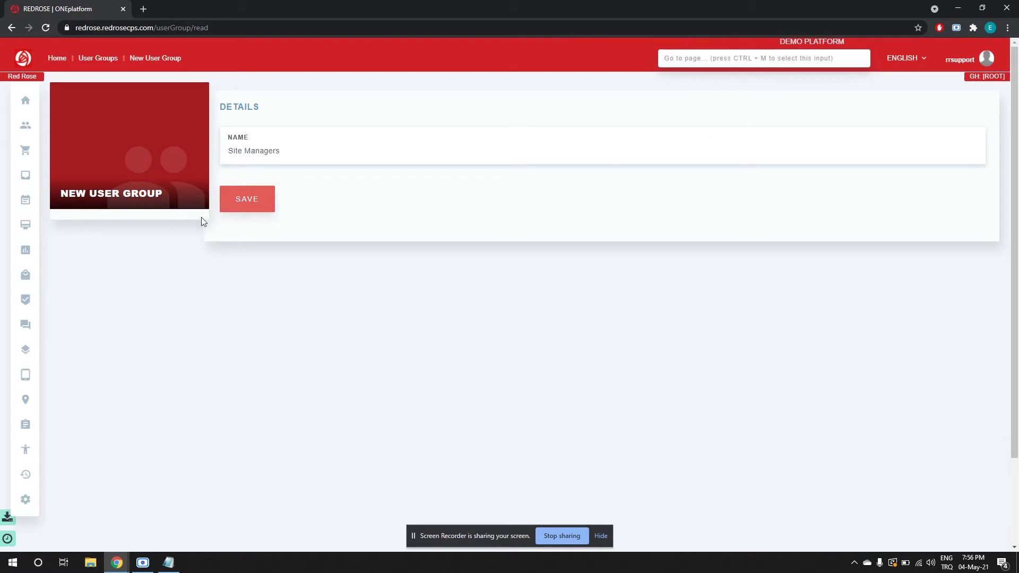
pyautogui.click(236, 205)
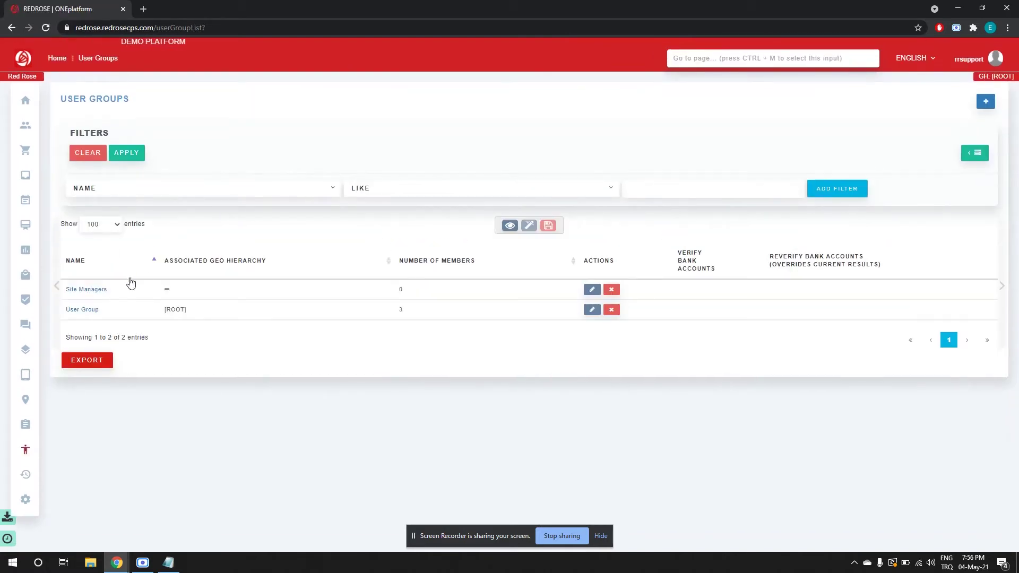
# Add one user from User Management as the sole member of Site Managers.
pyautogui.click(99, 291)
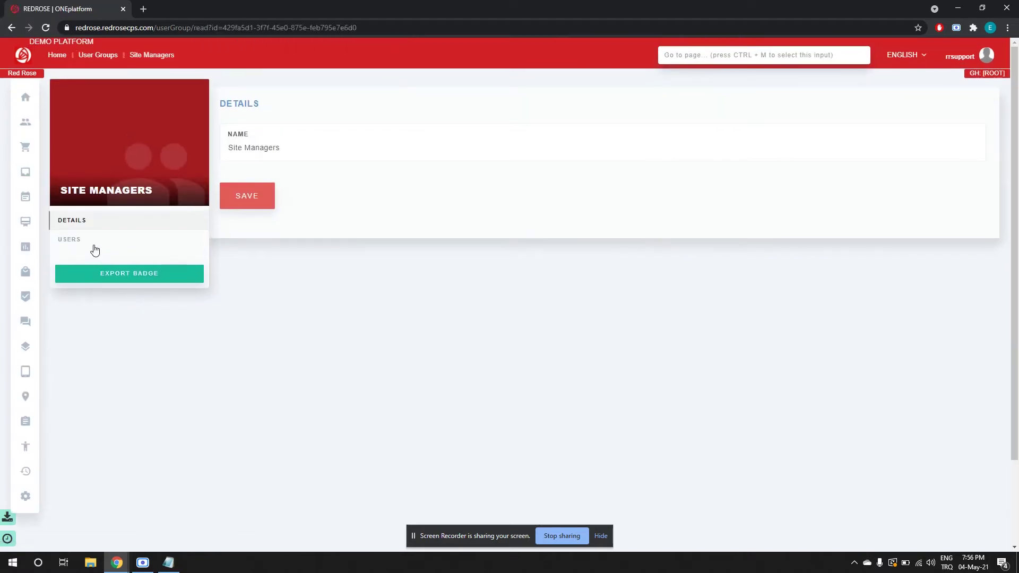
pyautogui.click(92, 246)
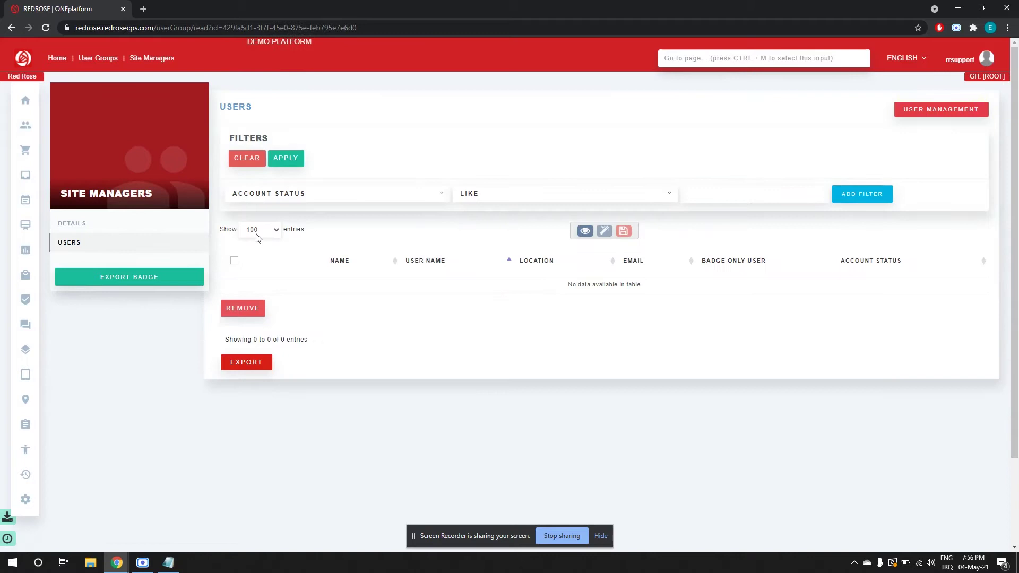
pyautogui.click(921, 113)
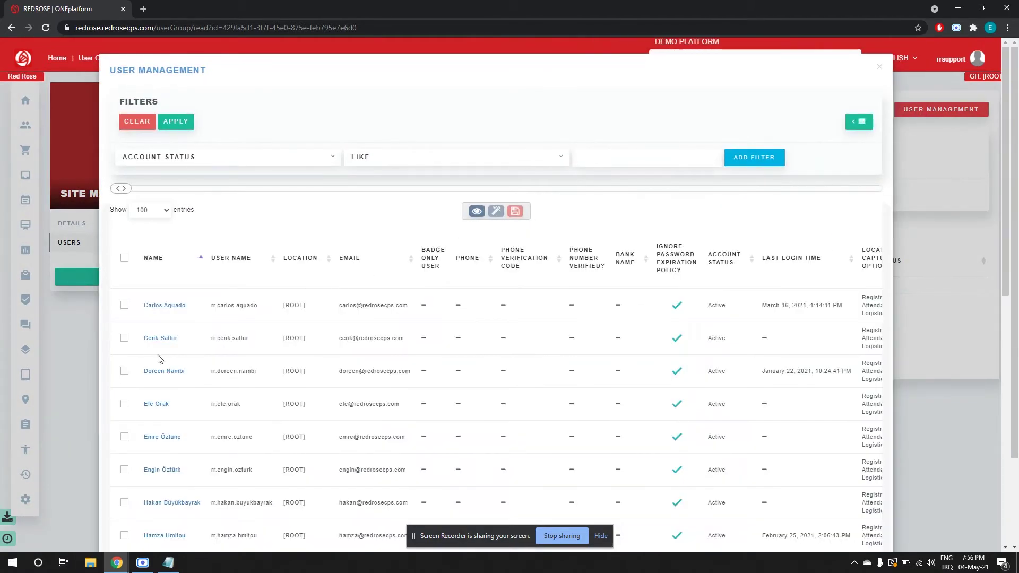
pyautogui.scroll(-4, 178, 387)
pyautogui.scroll(-3, 180, 387)
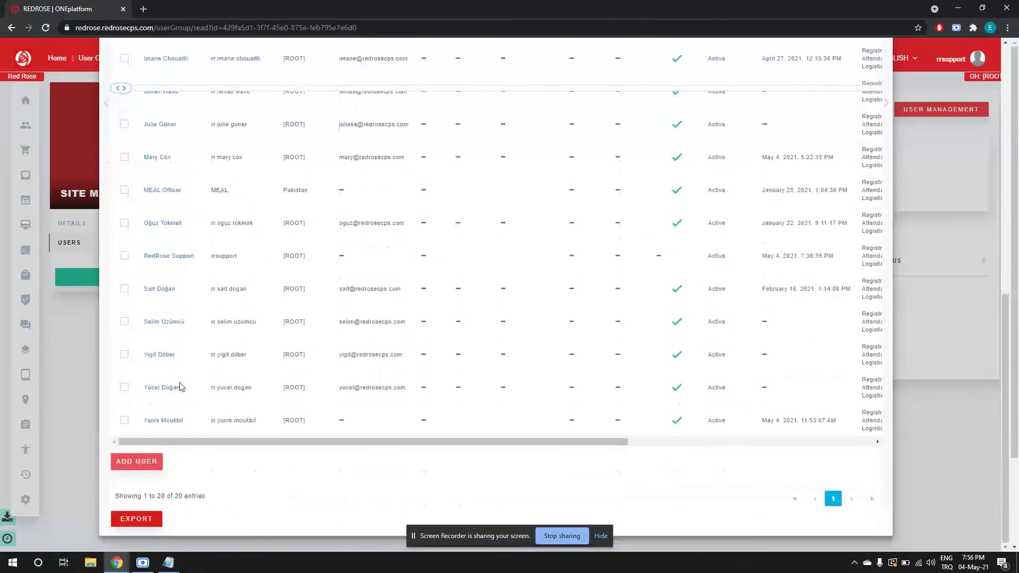
pyautogui.click(133, 464)
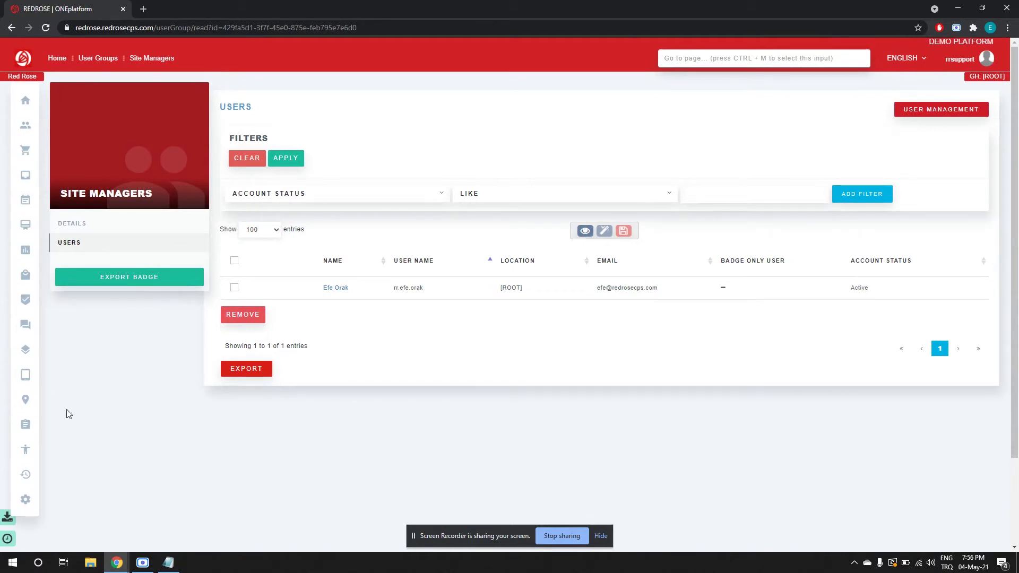
pyautogui.moveTo(25, 400)
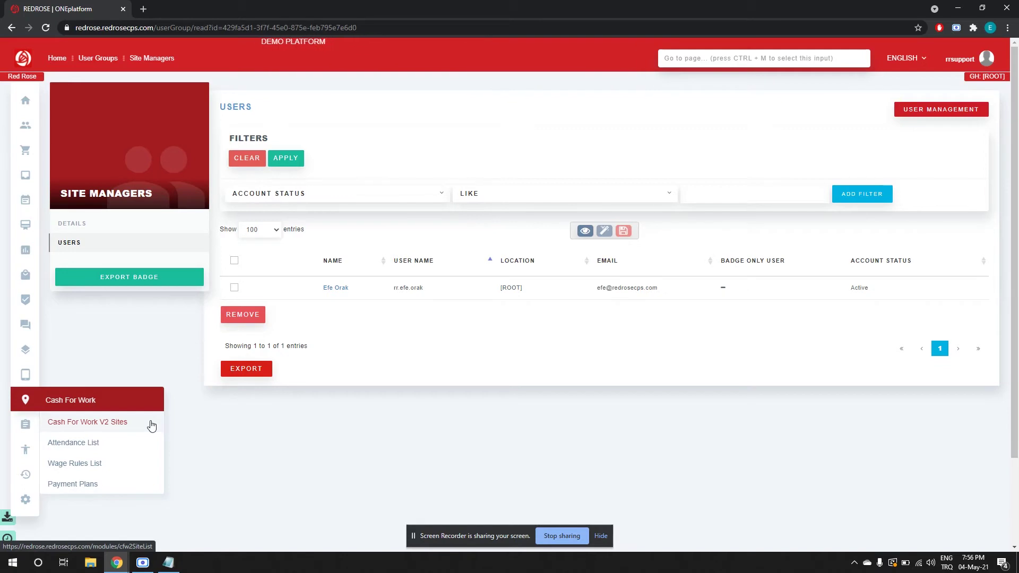
# Start a blank New Site form from the Cash For Work V2 Sites list.
pyautogui.click(88, 422)
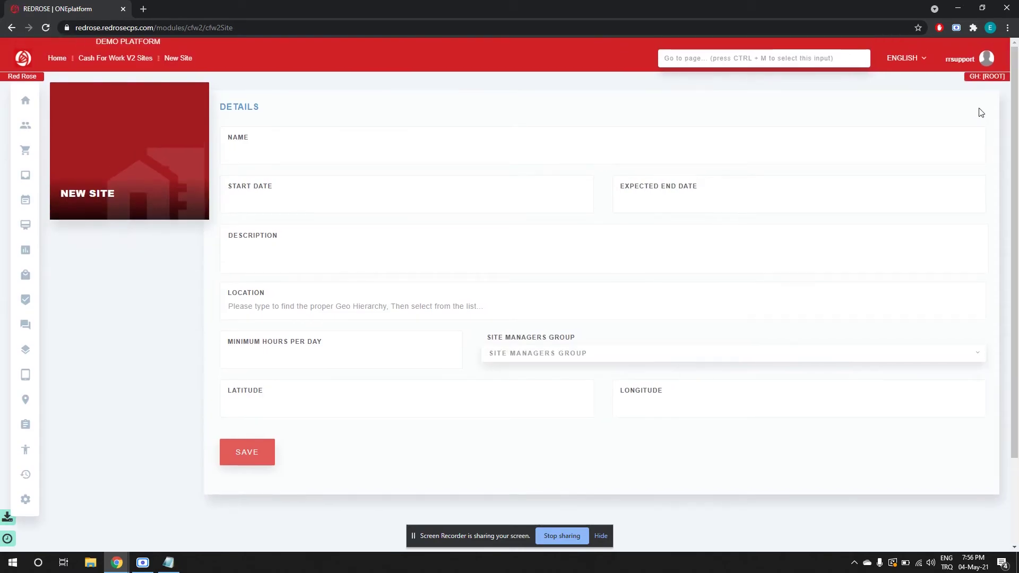
pyautogui.click(710, 140)
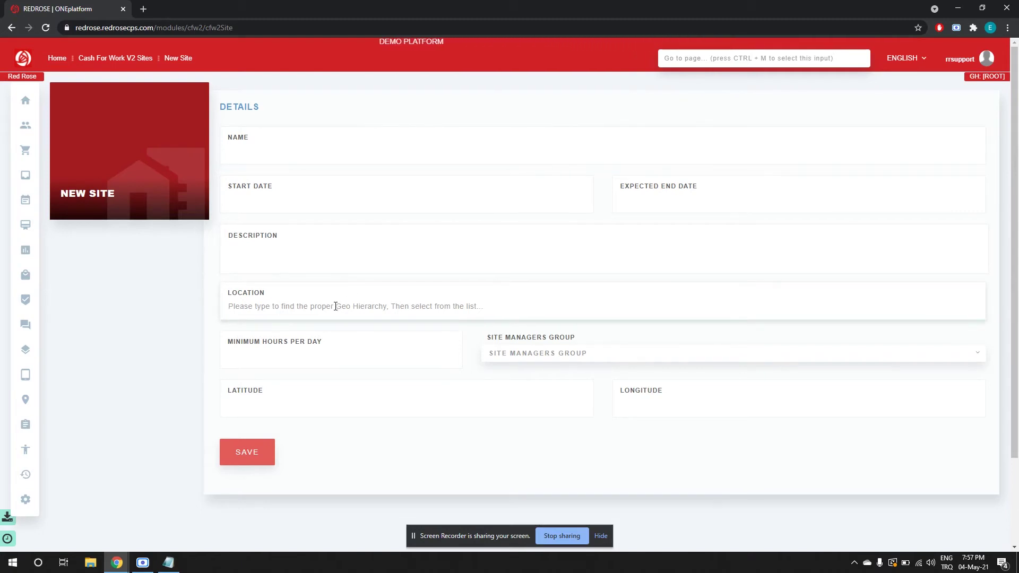
pyautogui.click(287, 358)
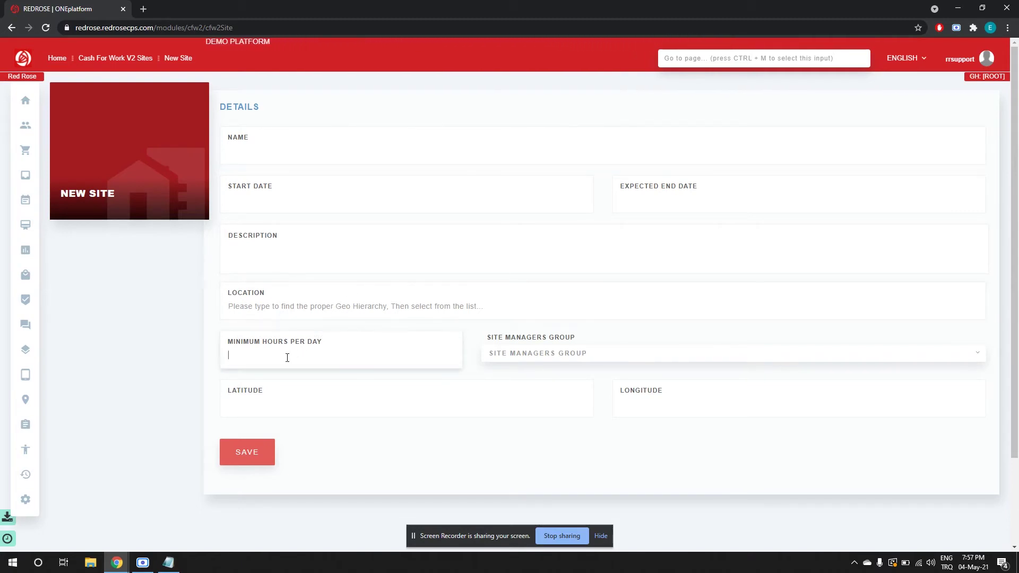
# Review the available site manager groups without picking one, leaving the form blank.
pyautogui.click(487, 358)
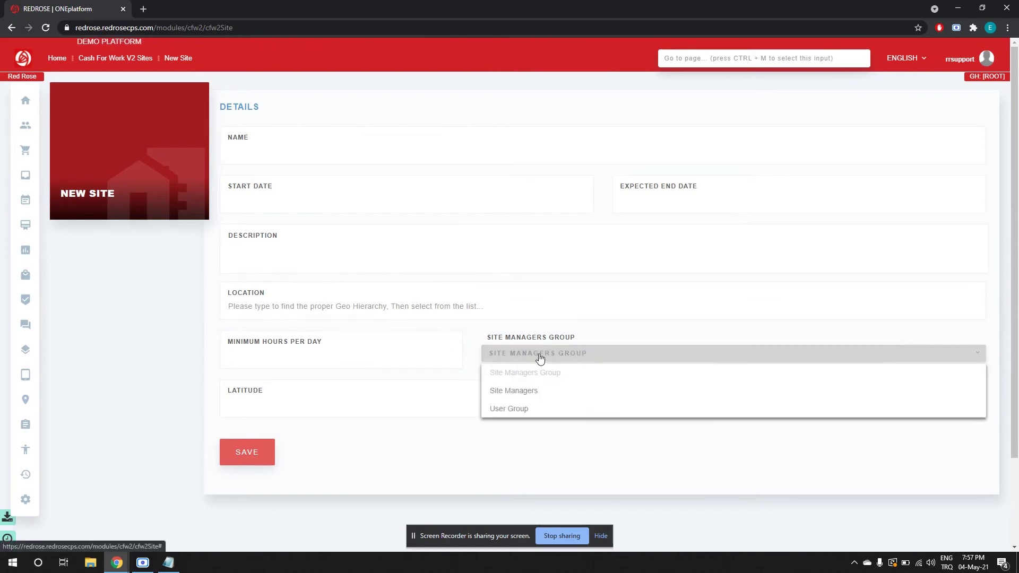
pyautogui.click(478, 338)
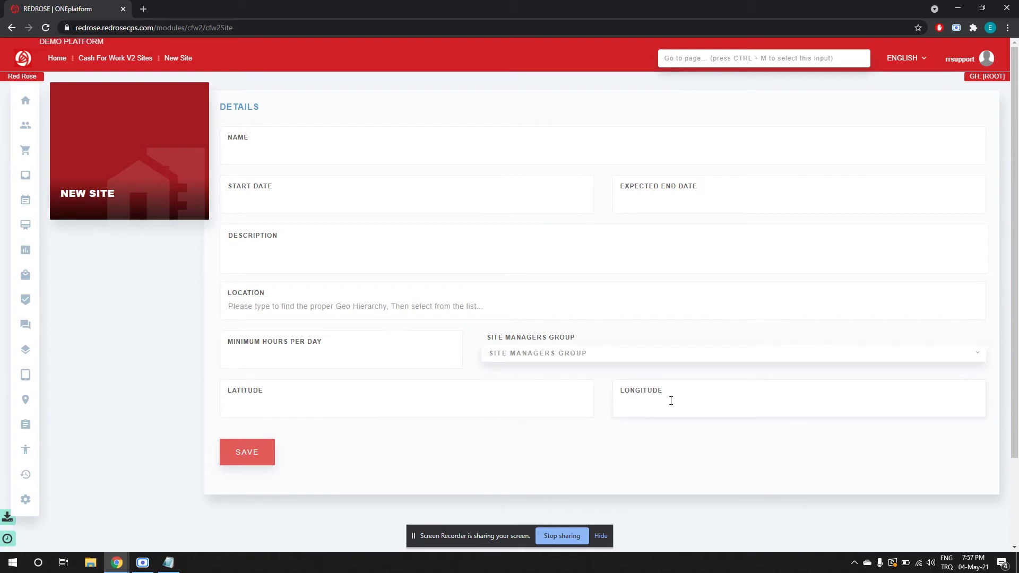
pyautogui.click(355, 162)
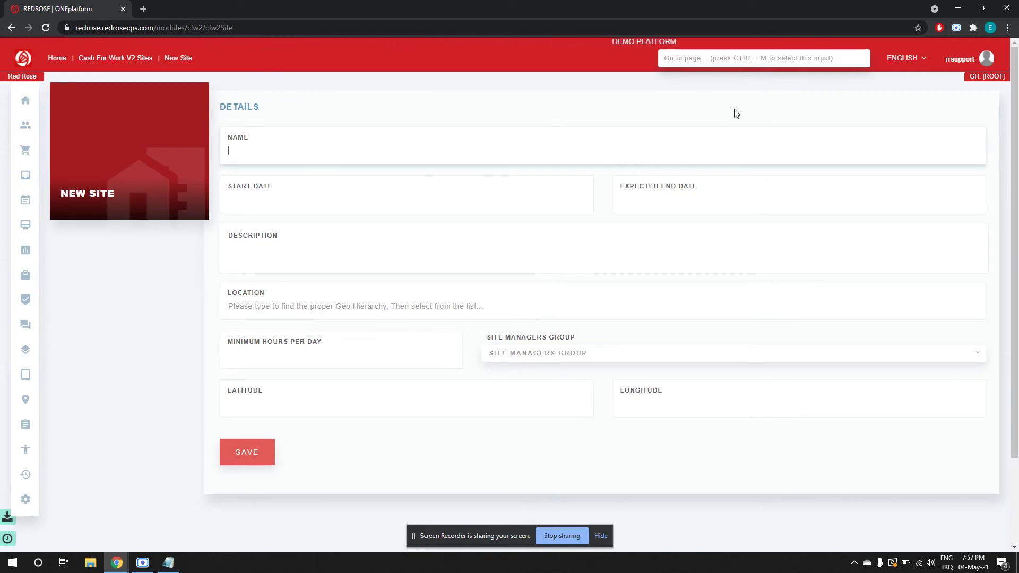
pyautogui.write('Demo CfW Site')
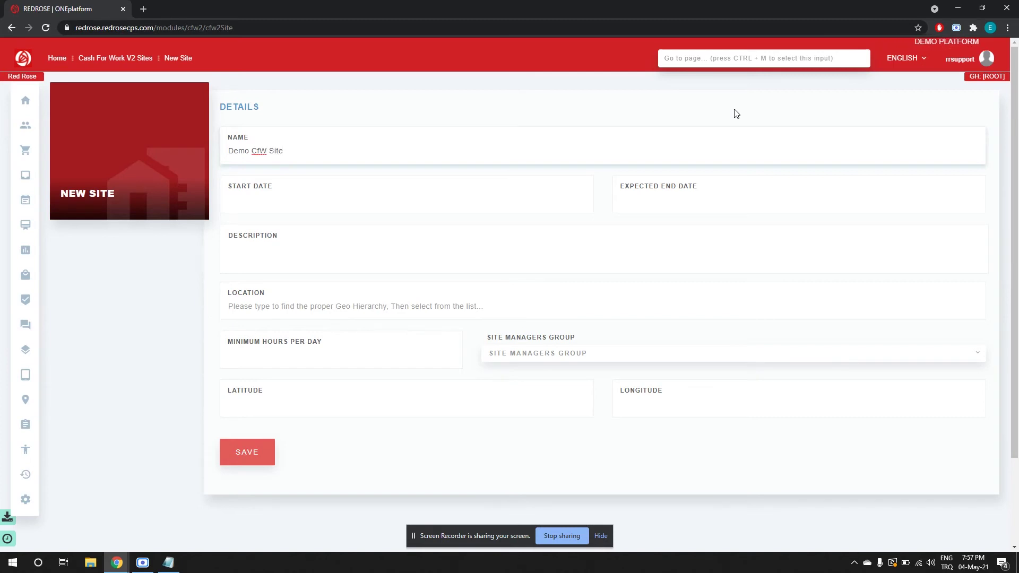
# Name the site 'Demo CfW Site', dates May 04–May 31, 2021, description 'Demonstration'.
pyautogui.click(395, 186)
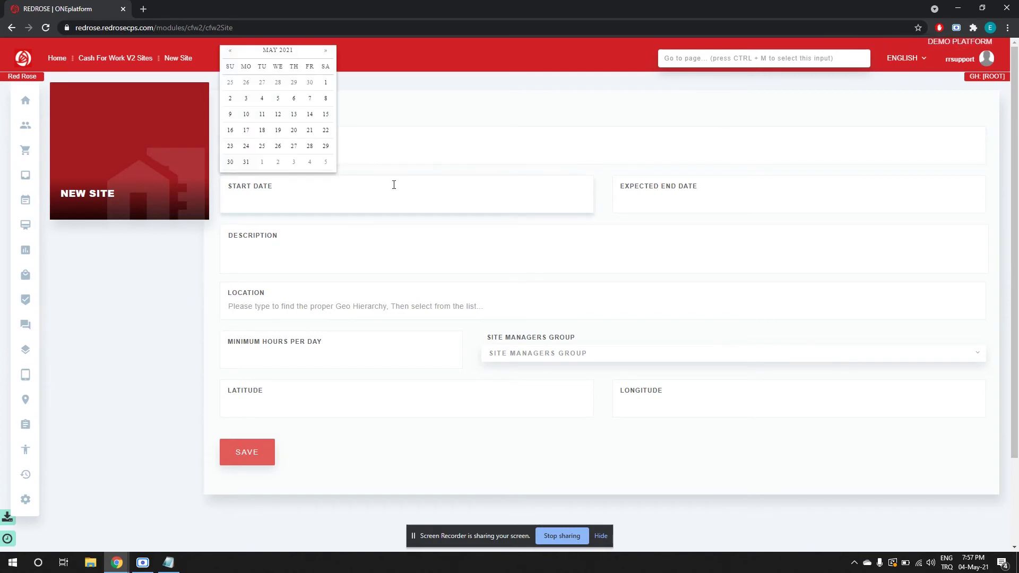
pyautogui.click(263, 102)
pyautogui.click(664, 208)
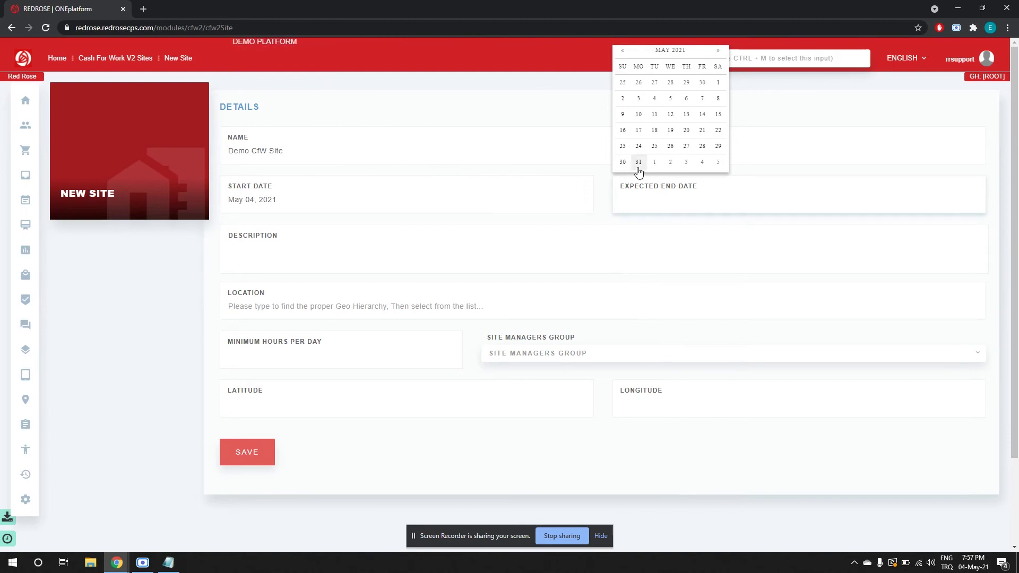
pyautogui.click(639, 163)
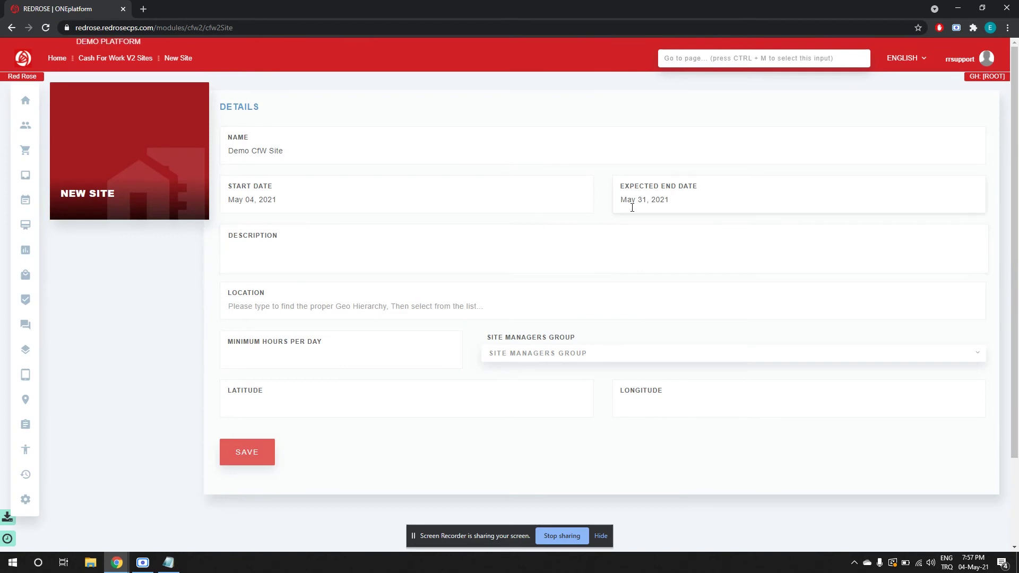
pyautogui.press('Tab')
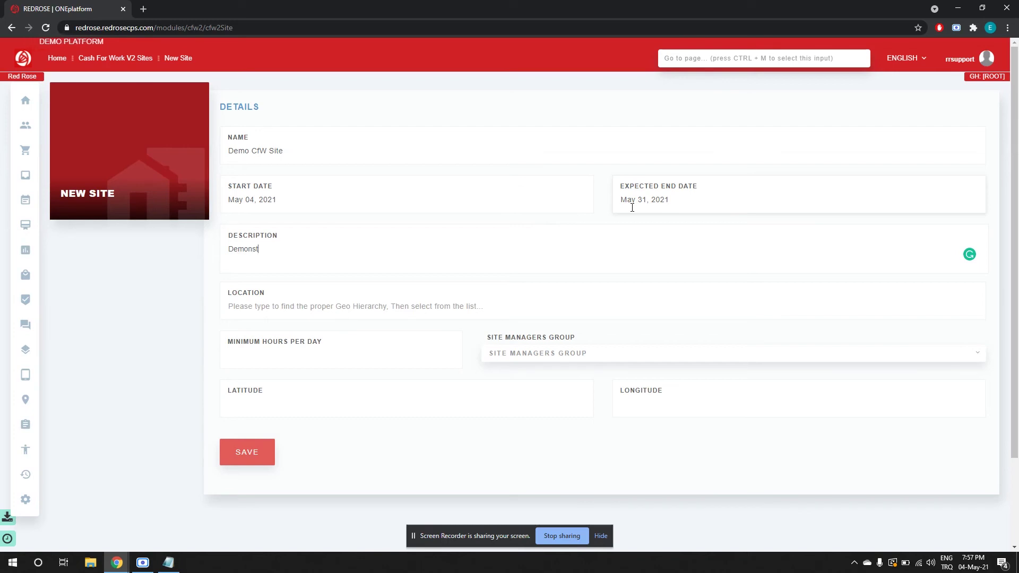
pyautogui.write('ration')
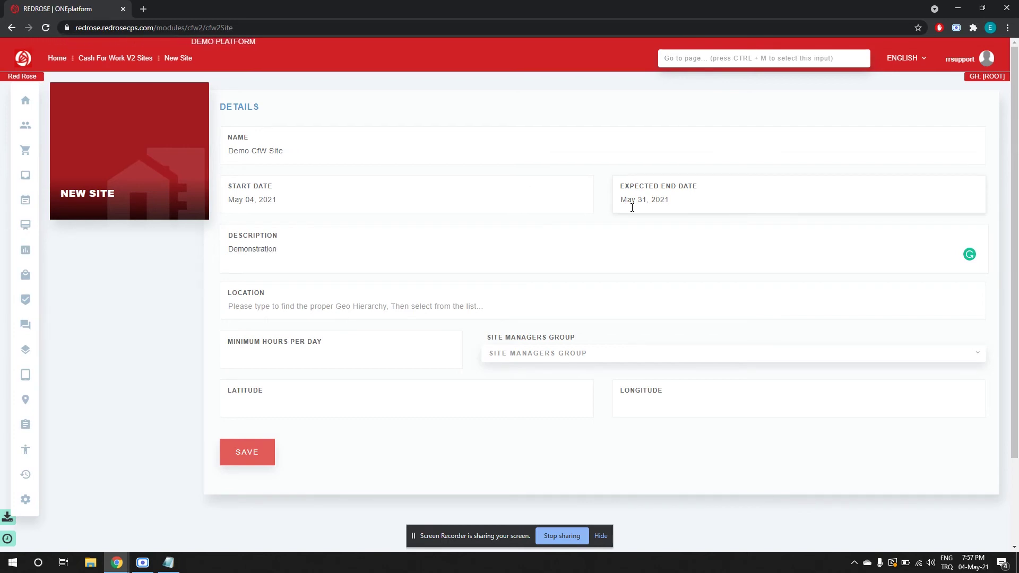
# Set the location to Turkey and minimum hours per day to 2.
pyautogui.click(404, 311)
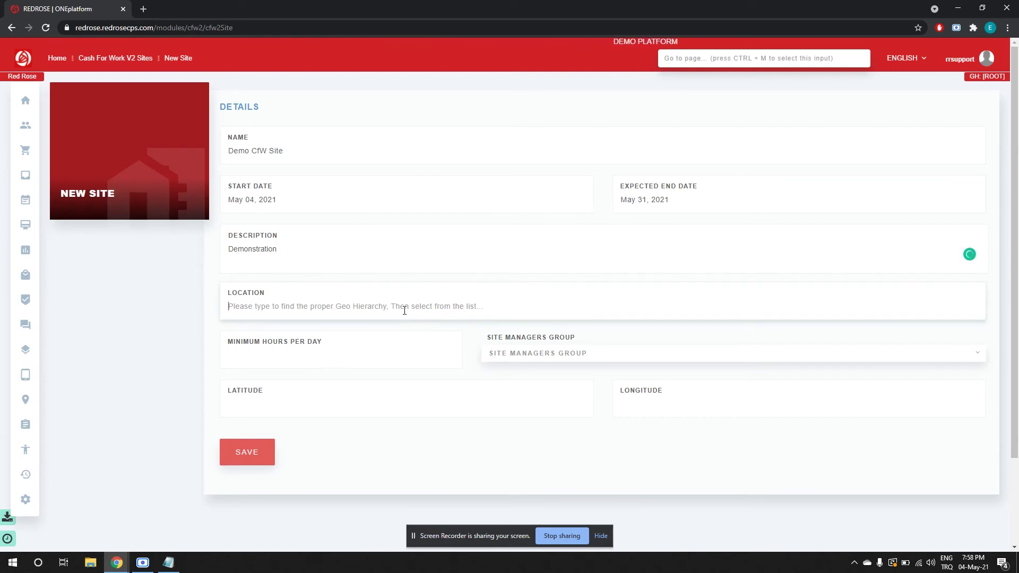
pyautogui.write('Turk')
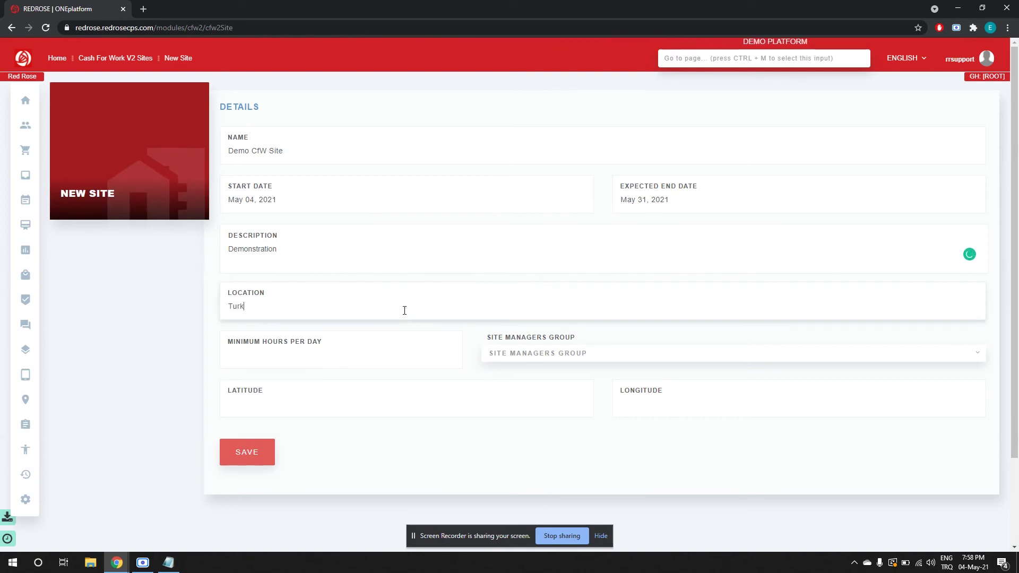
pyautogui.click(358, 332)
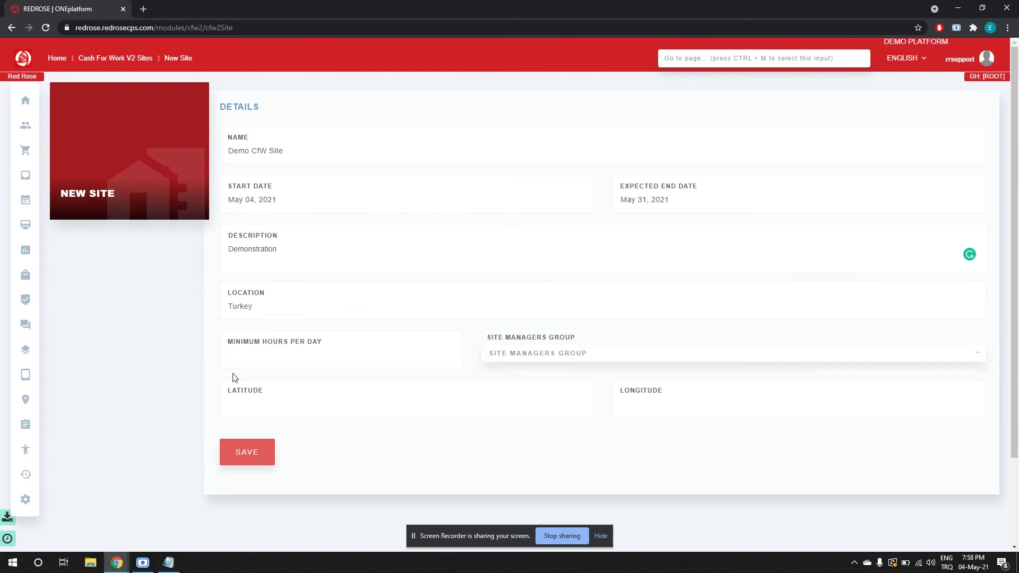
pyautogui.click(249, 360)
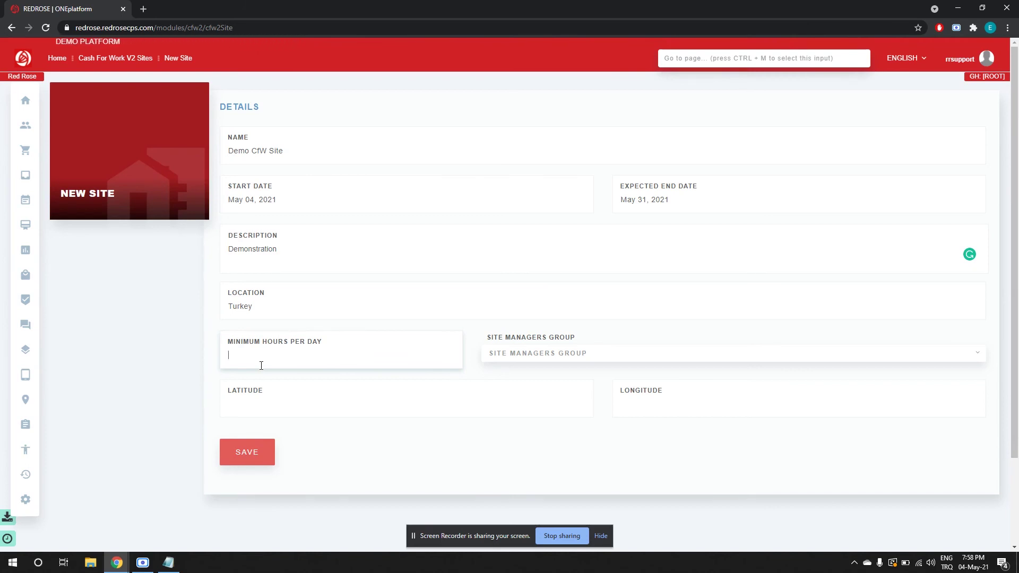
pyautogui.write('2')
pyautogui.click(160, 364)
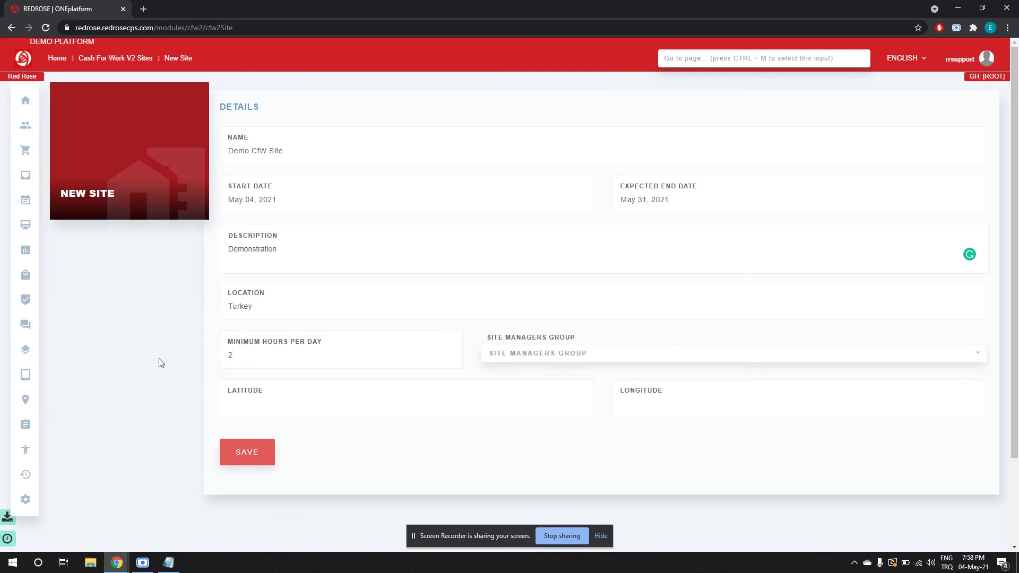
# Assign the Site Managers group as the site's managers.
pyautogui.click(554, 357)
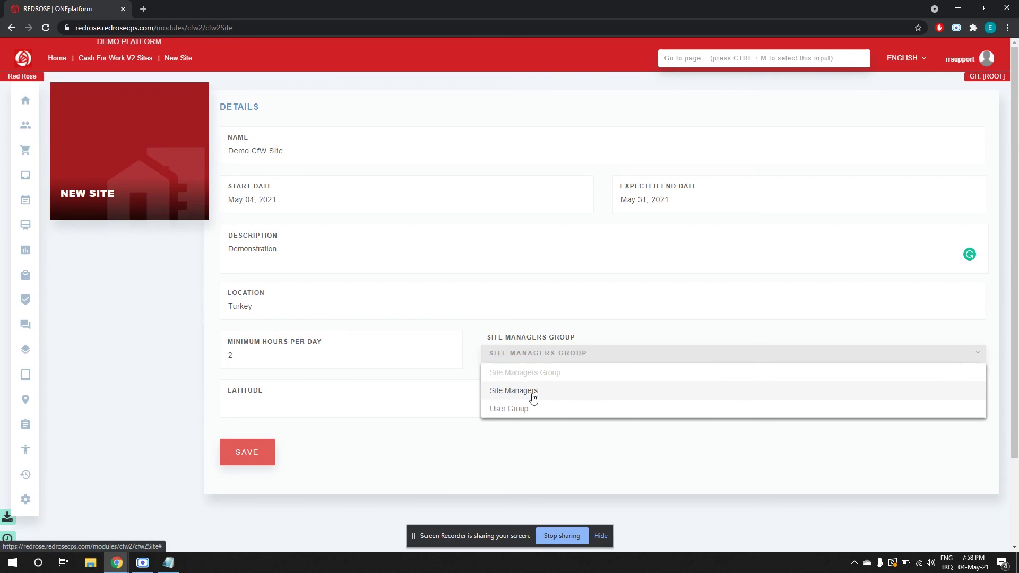
pyautogui.click(532, 391)
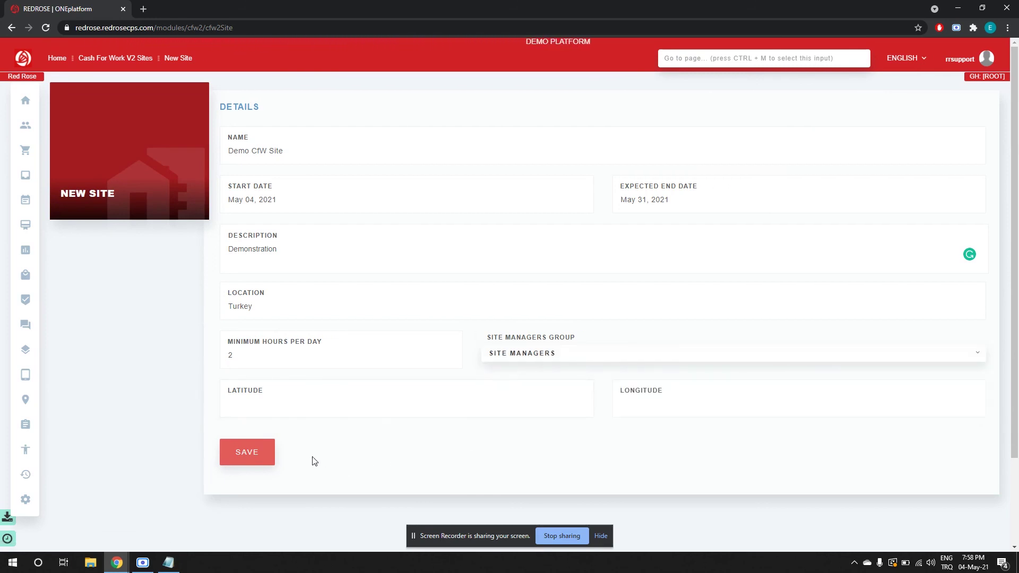
# Save the Demo CfW Site so it joins the Cash For Work sites list.
pyautogui.click(264, 466)
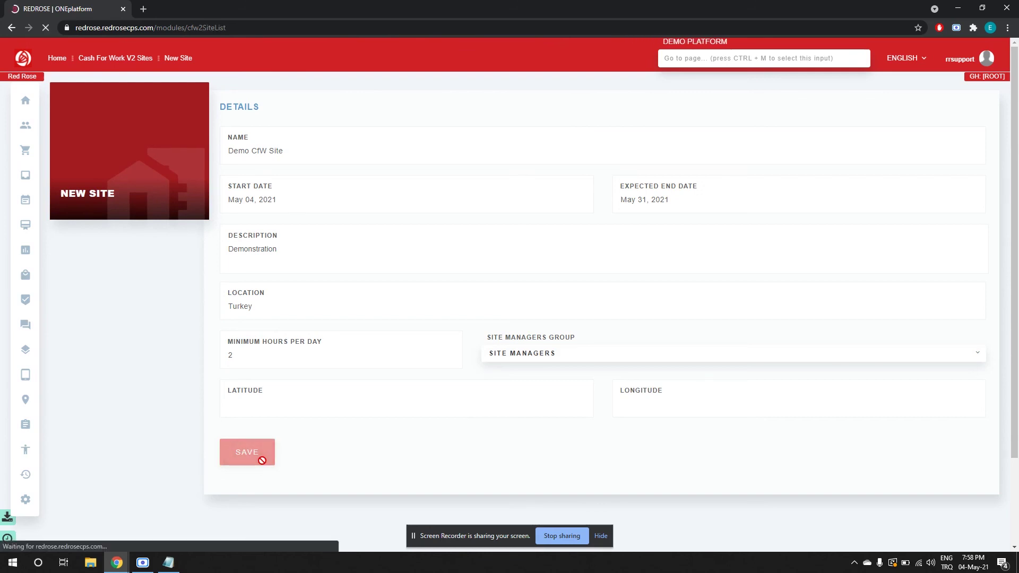